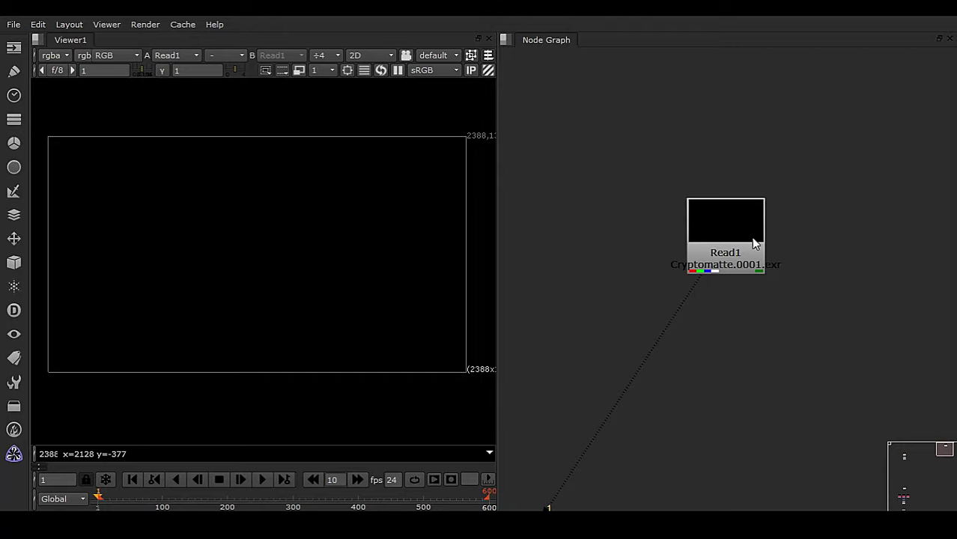
- Zoom in on Read1 and list the Viewer's layers, showing Cryptomatte_ through Cryptomatte_02
scroll(752, 237, "up", 3)
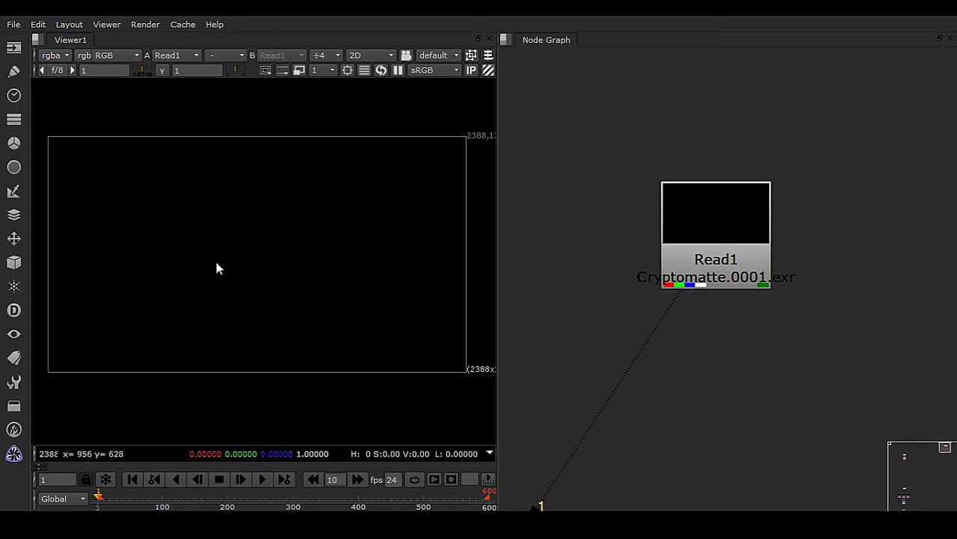
left_click(59, 59)
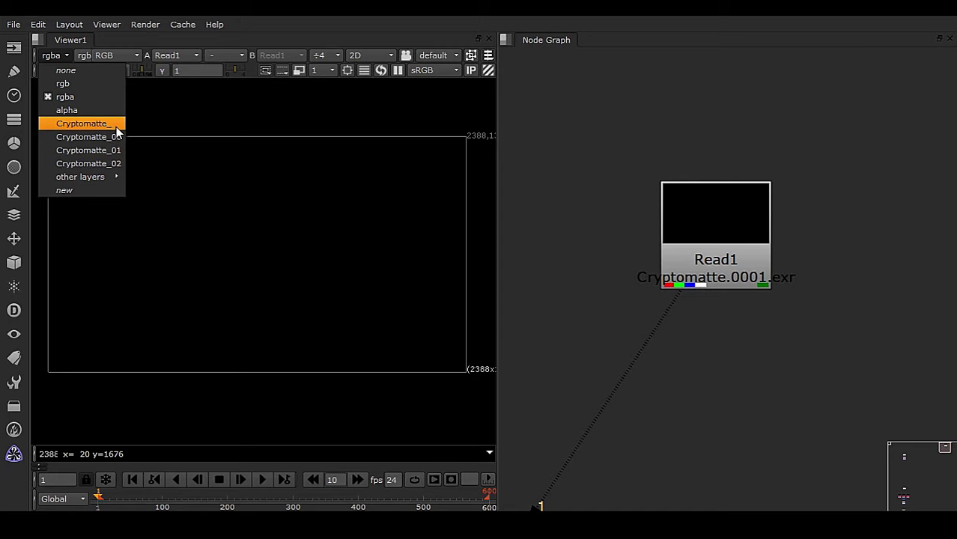
left_click(116, 127)
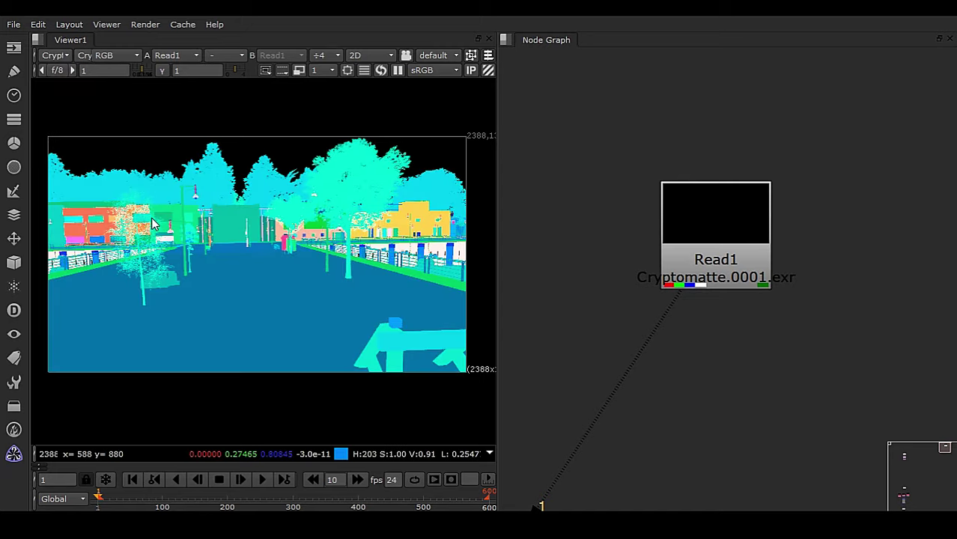
left_click(67, 57)
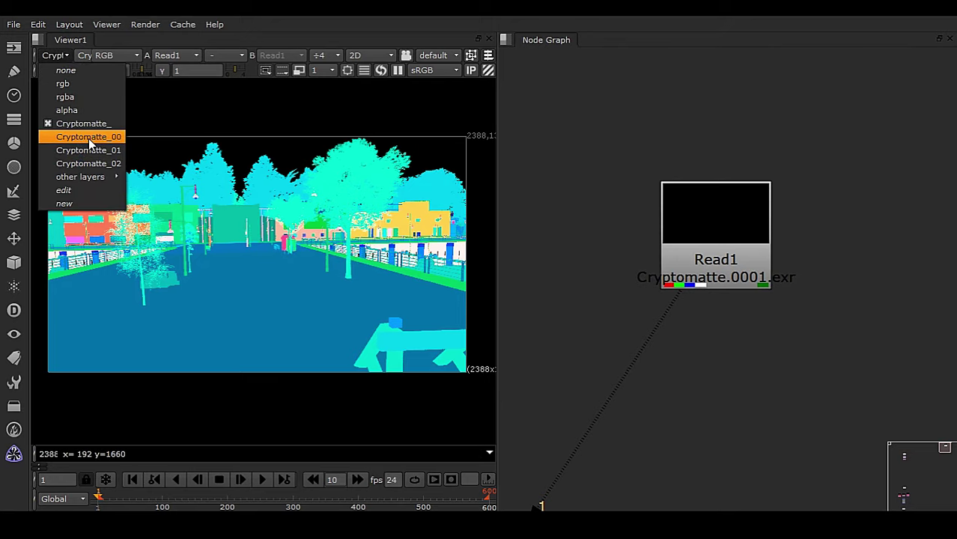
left_click(89, 139)
left_click(58, 56)
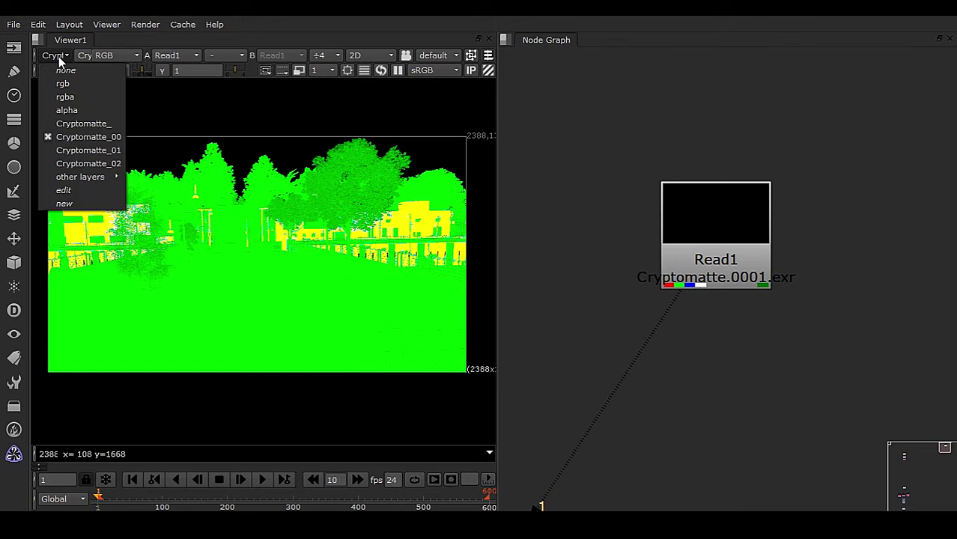
left_click(93, 151)
left_click(60, 57)
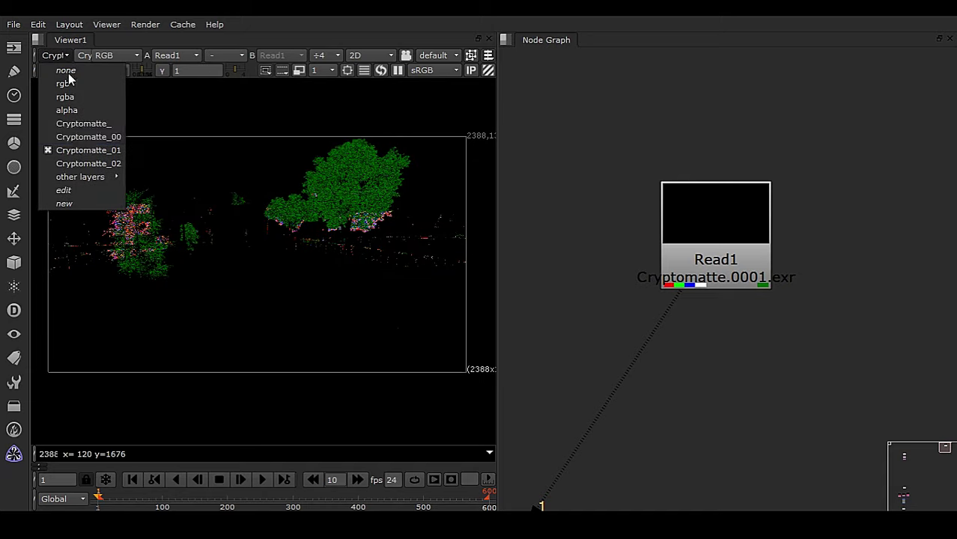
left_click(85, 165)
left_click(58, 56)
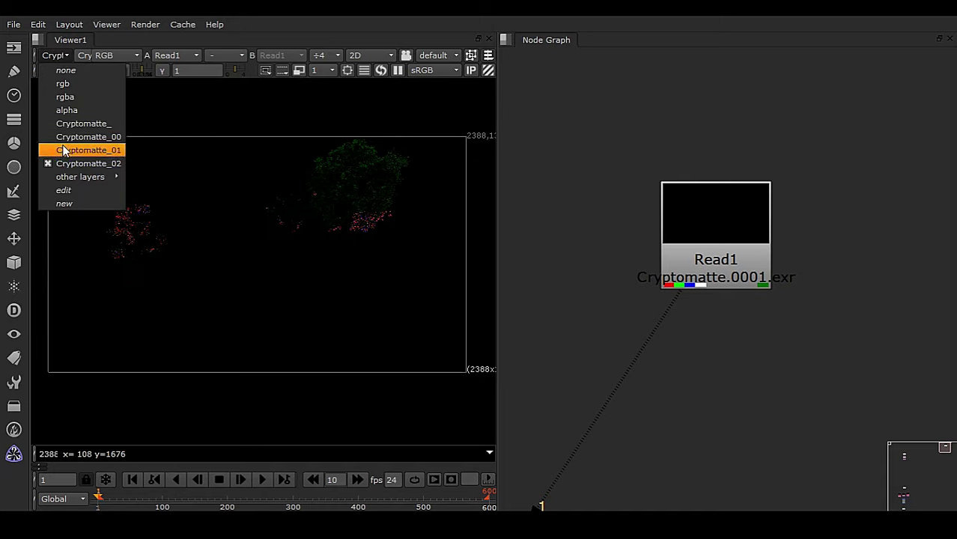
left_click(116, 123)
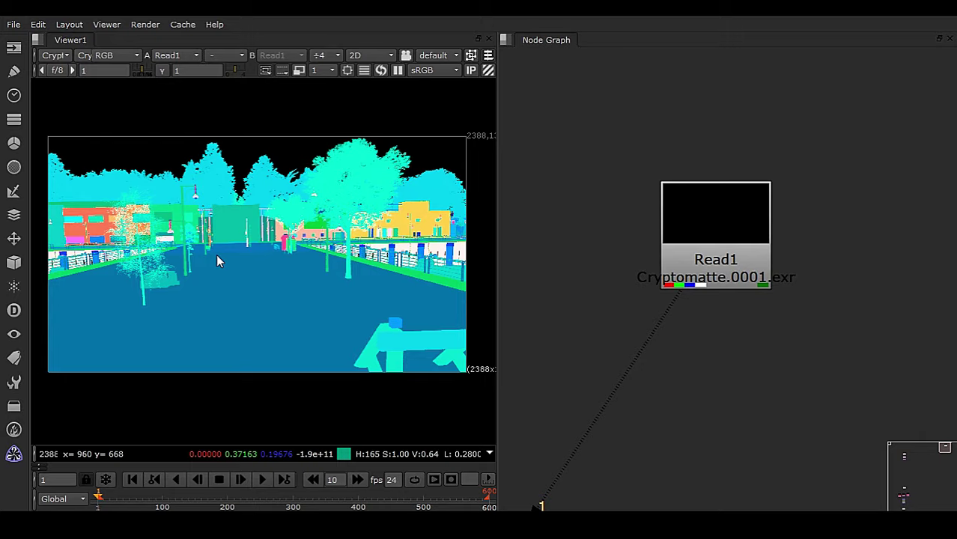
left_click(58, 57)
left_click(68, 96)
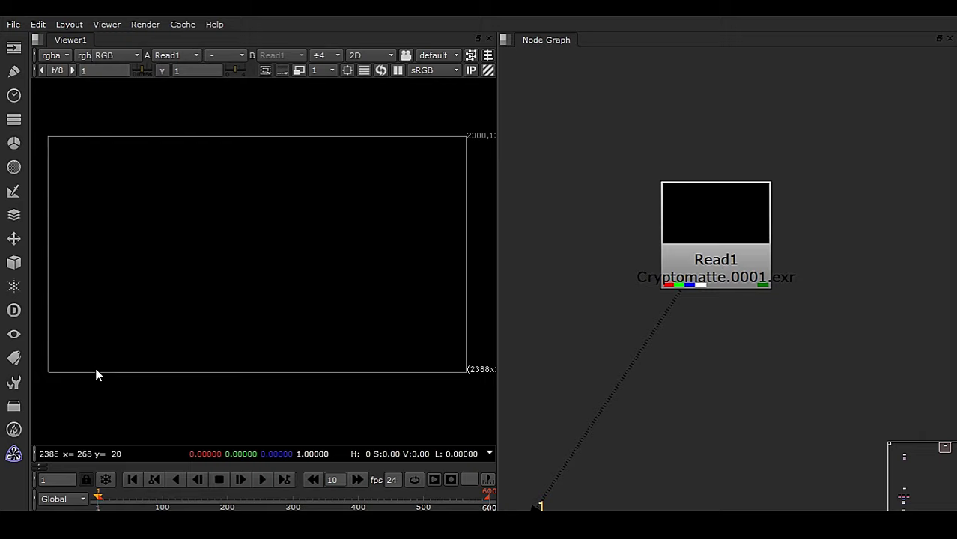
- Create a Cryptomatte node and connect it into Read1's output pipe
left_click(14, 454)
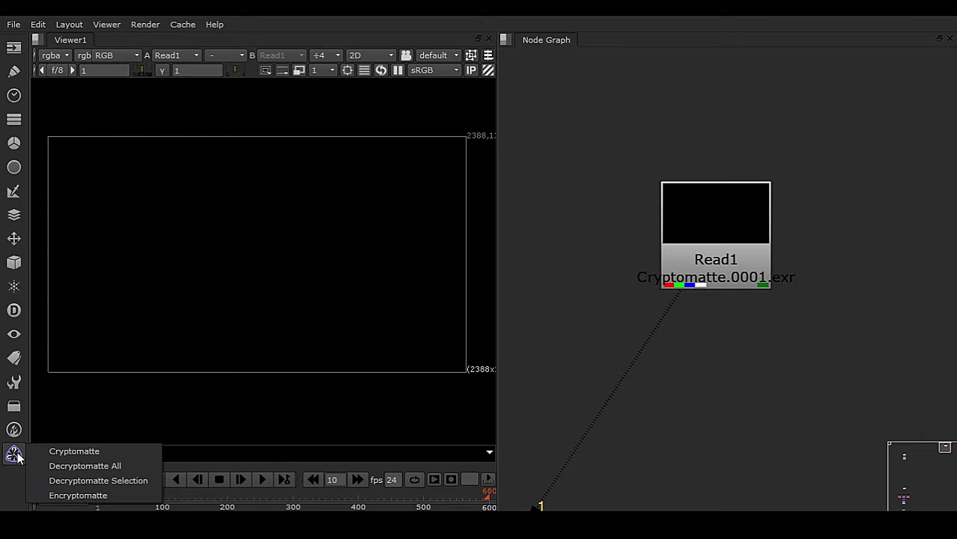
left_click(127, 451)
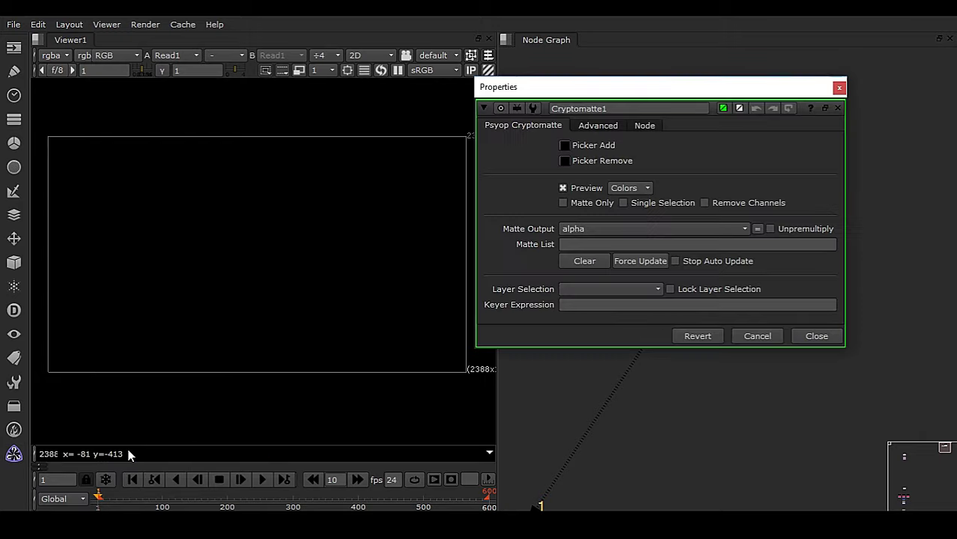
left_click(816, 337)
left_click_drag(632, 251, 667, 343)
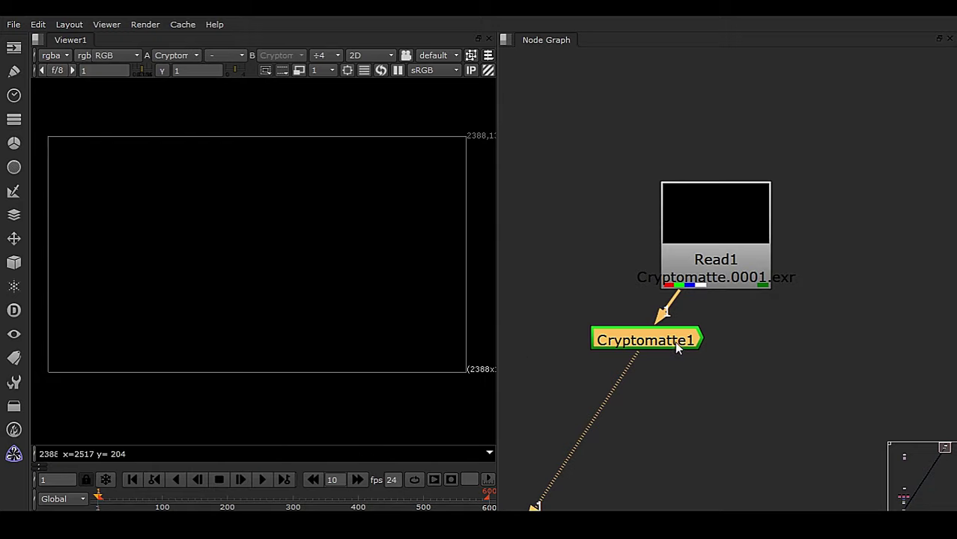
- Arrange the graph so Cryptomatte1 sits directly beneath Read1
left_click_drag(675, 341, 747, 349)
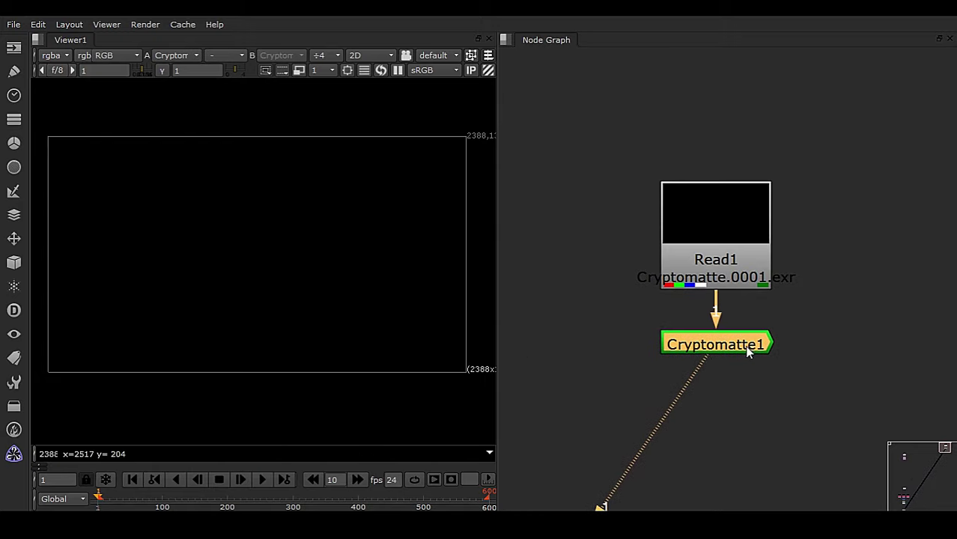
left_click(728, 261)
left_click_drag(729, 261, 729, 150)
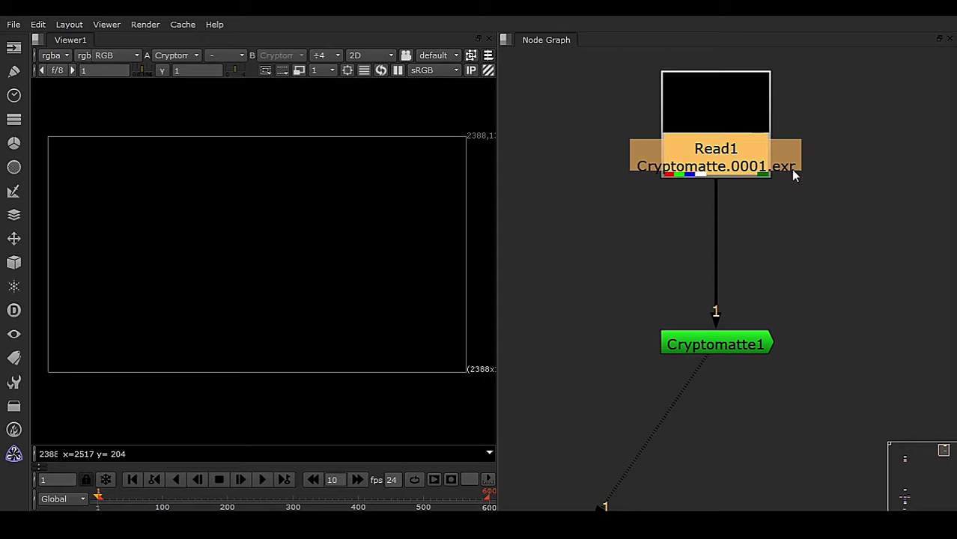
left_click(719, 346)
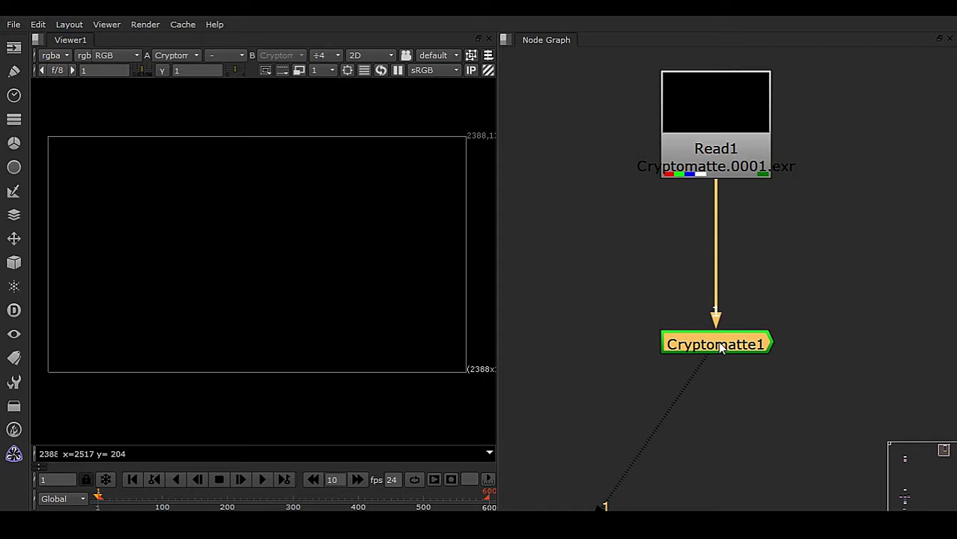
left_click(734, 131)
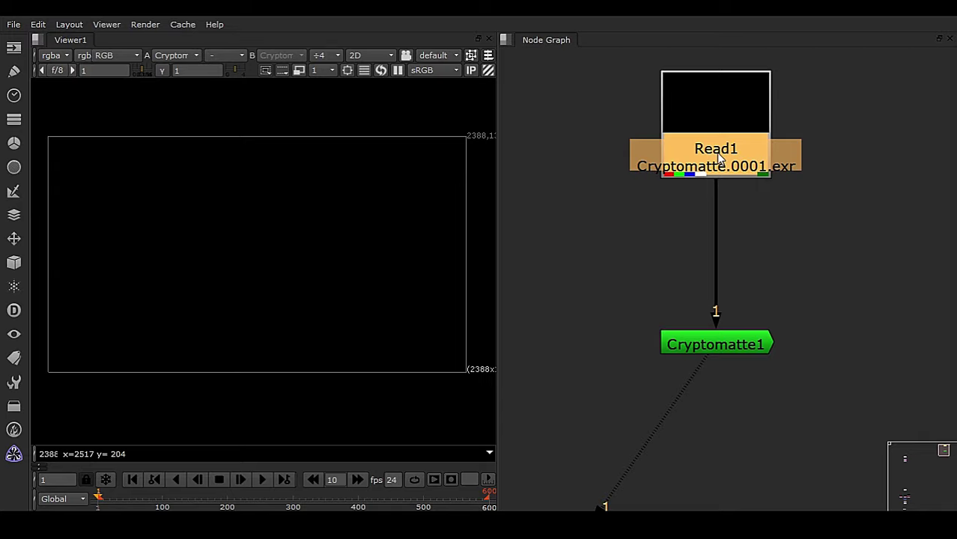
- Insert a ModifyMetaData node below Read1 with one new set entry row
key("Tab")
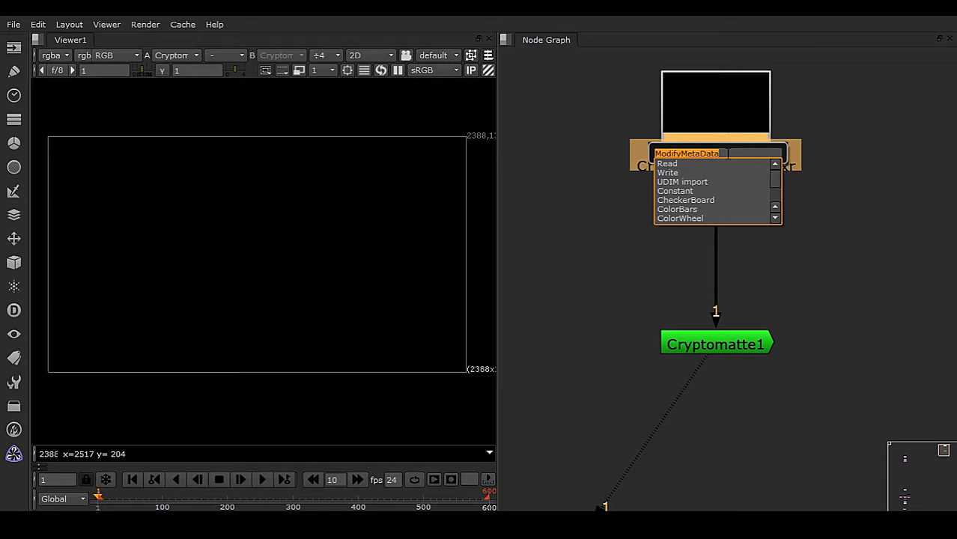
key("Return")
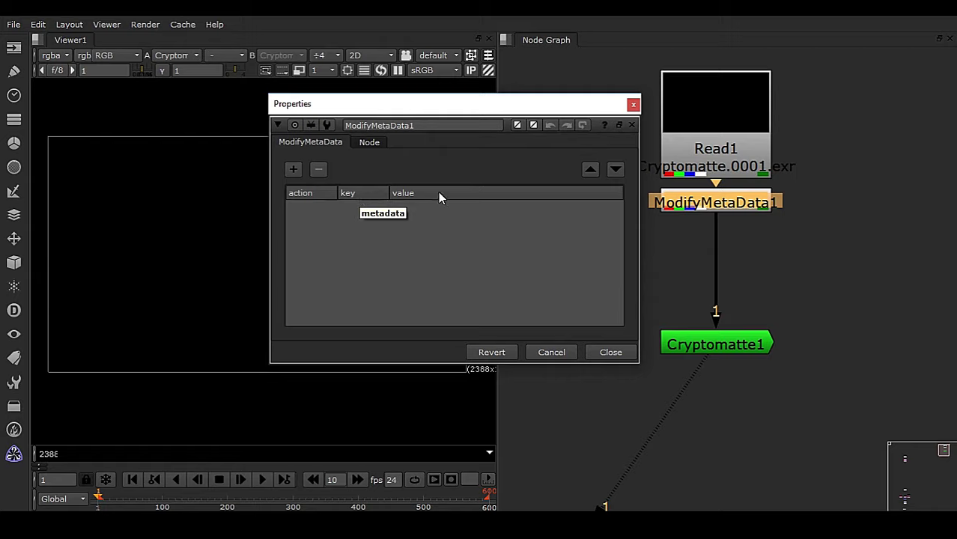
left_click(341, 204)
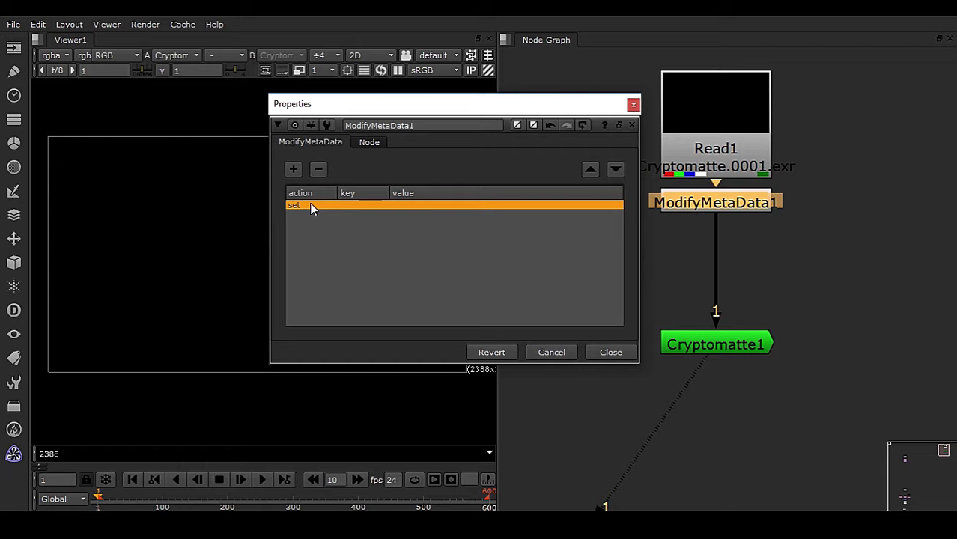
- Set the metadata entry's key to exr/cryptomatte/9fdafde/name
double_click(359, 204)
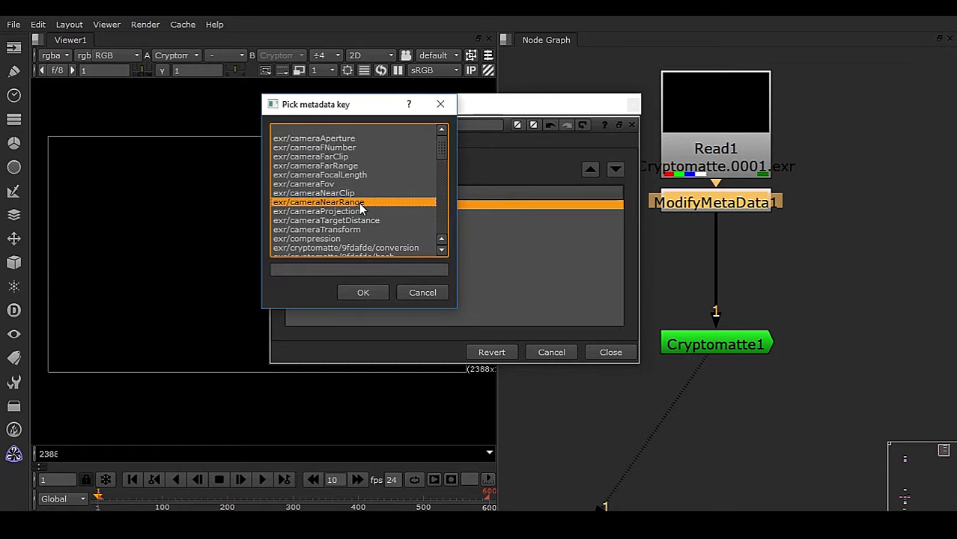
left_click_drag(347, 108, 608, 110)
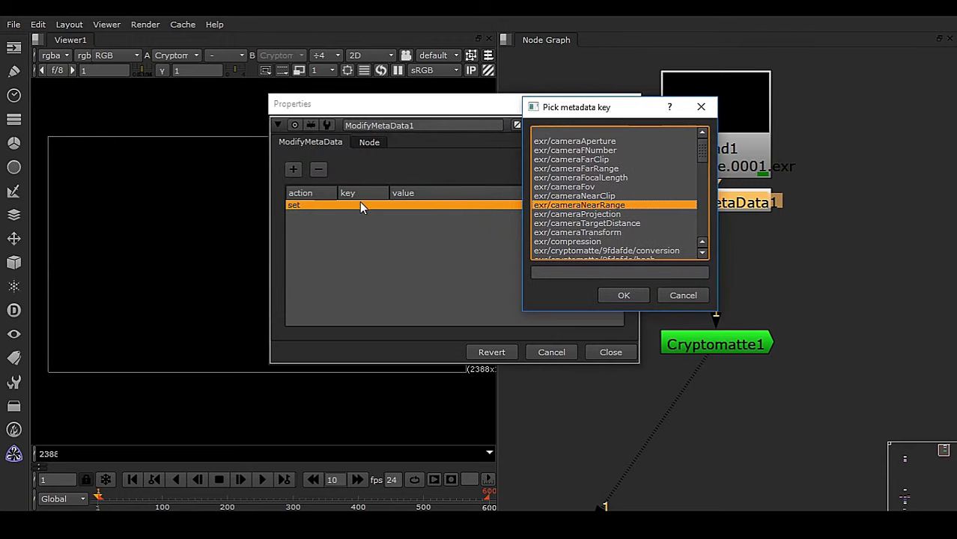
left_click_drag(604, 106, 546, 110)
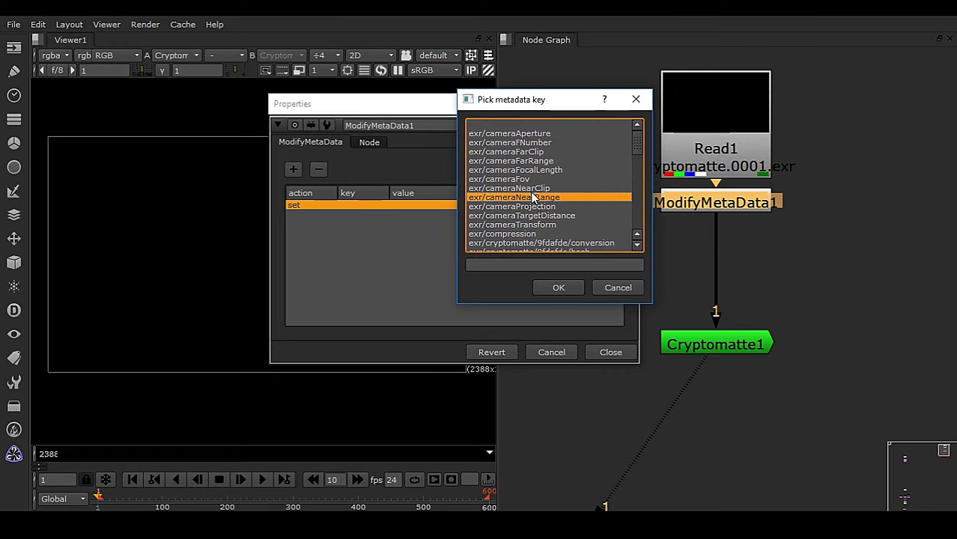
left_click(638, 245)
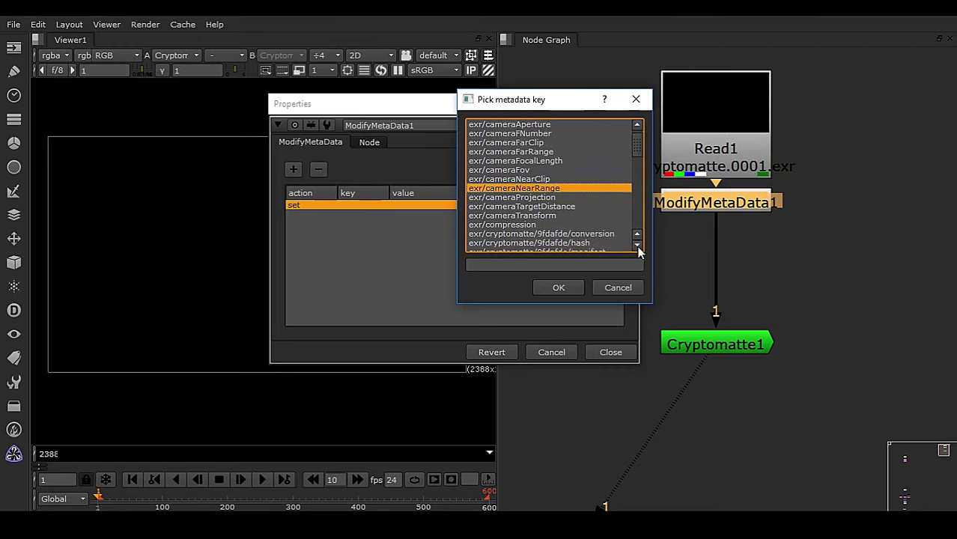
left_click(638, 245)
left_click(638, 245)
left_click(637, 245)
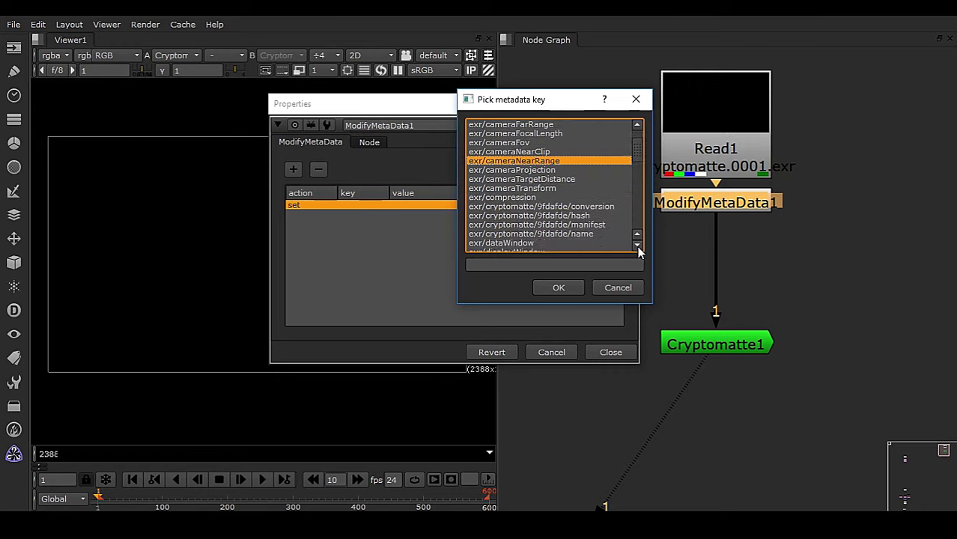
left_click(502, 235)
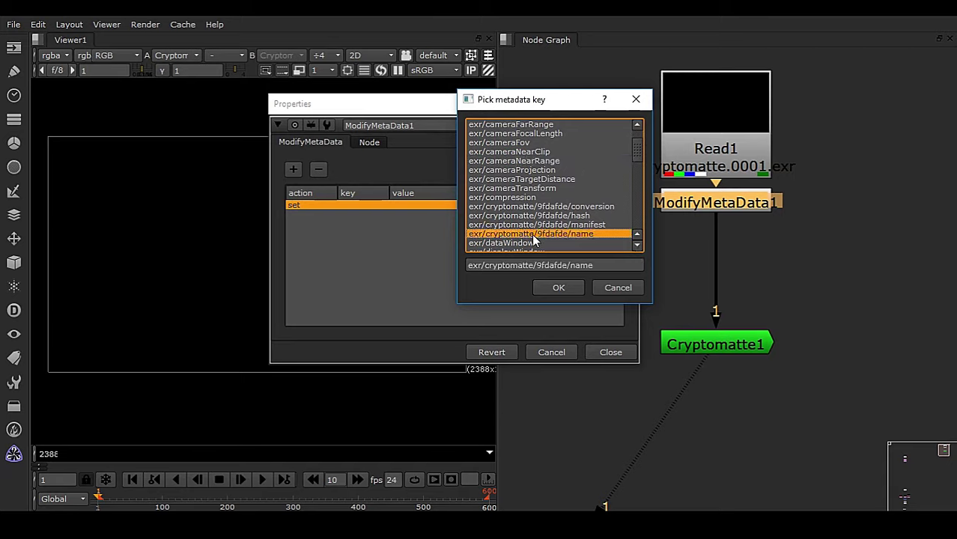
left_click(566, 286)
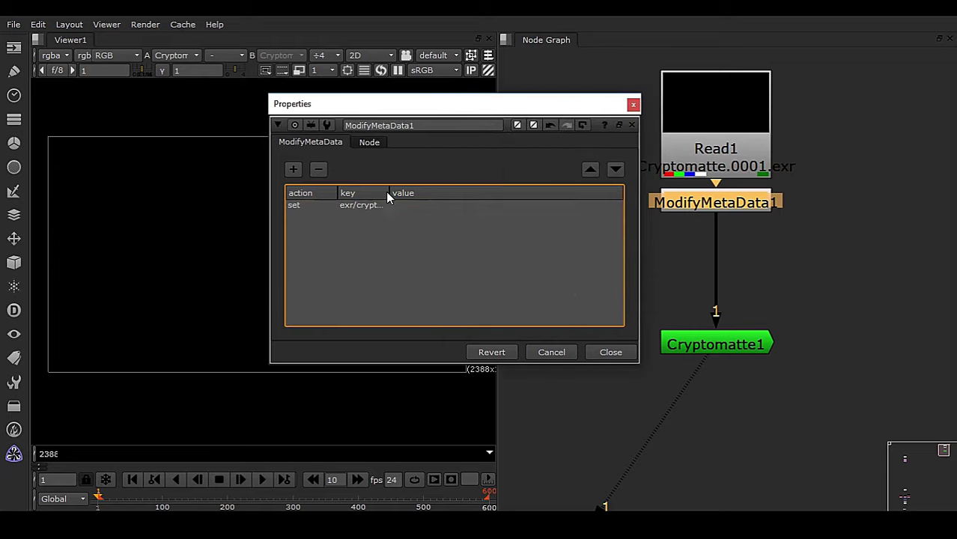
left_click_drag(386, 193, 511, 194)
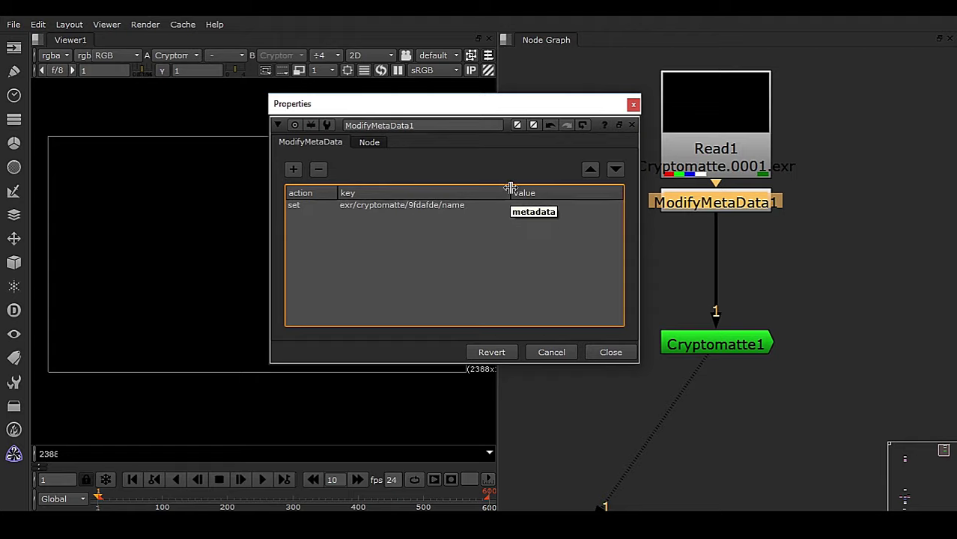
left_click_drag(510, 188, 428, 187)
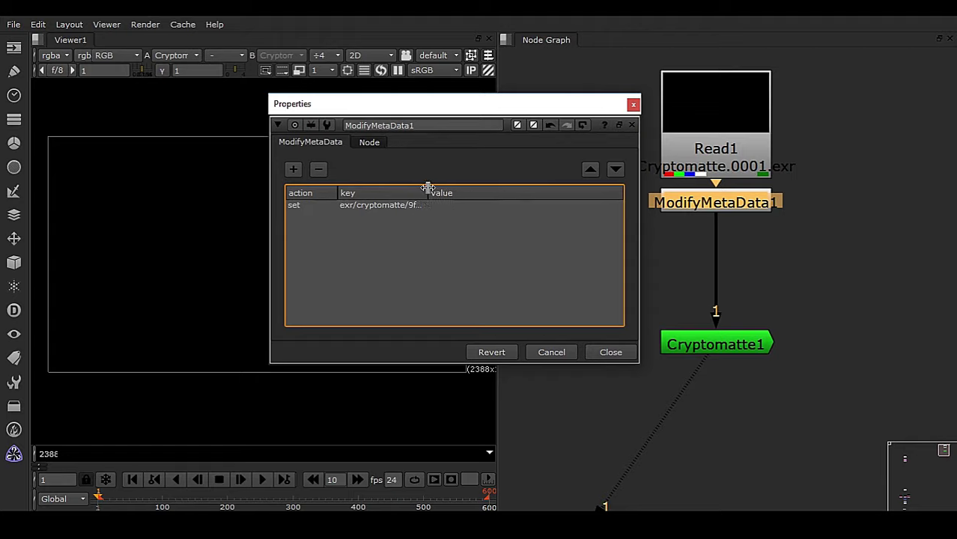
- Enter Cryptomatte_ as the entry's value, check the viewer's layer list, and close ModifyMetaData1
double_click(464, 205)
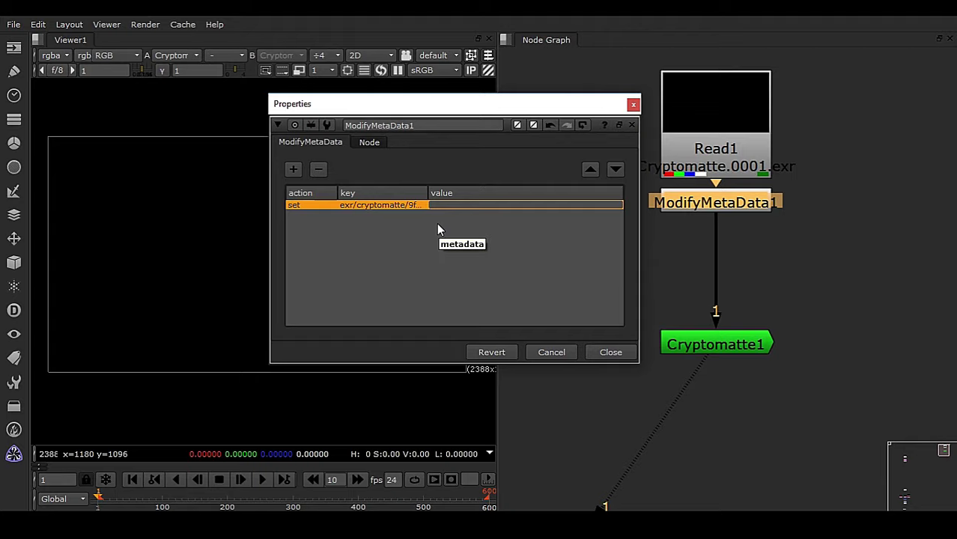
type("Cryptomatte_")
left_click(444, 232)
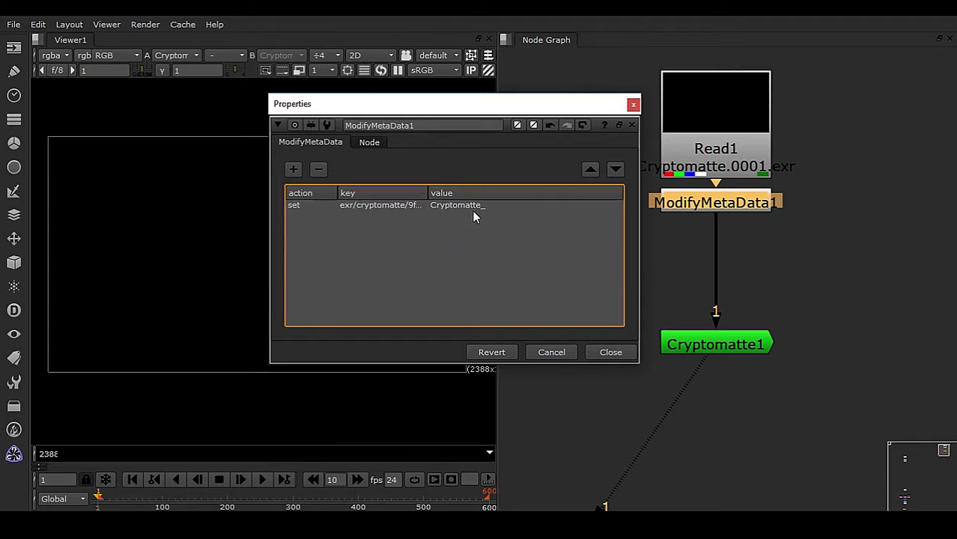
left_click(60, 56)
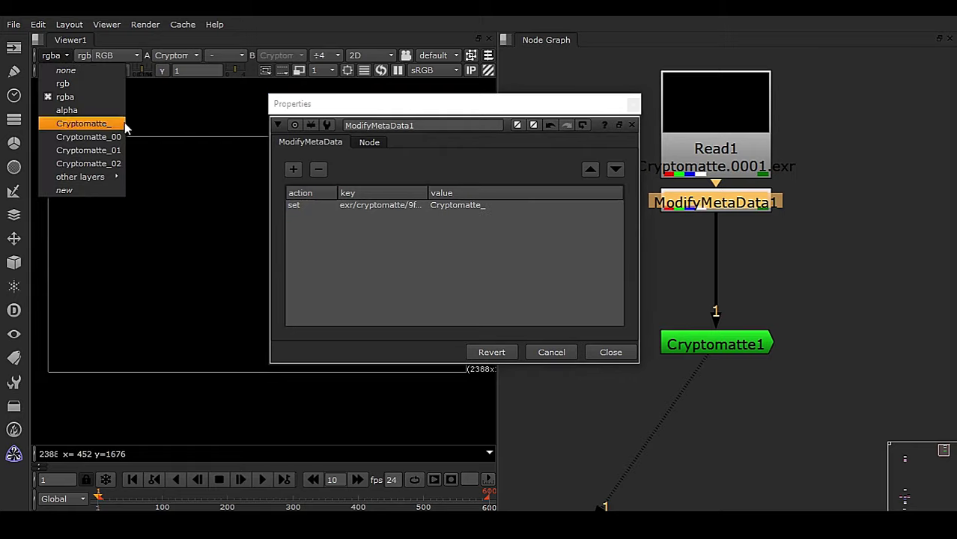
left_click(472, 238)
left_click(610, 352)
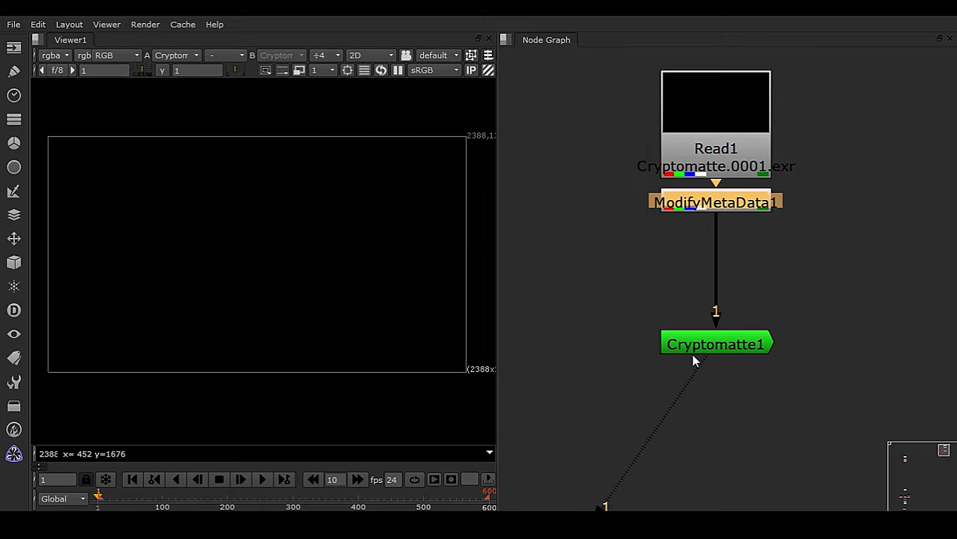
left_click(695, 349)
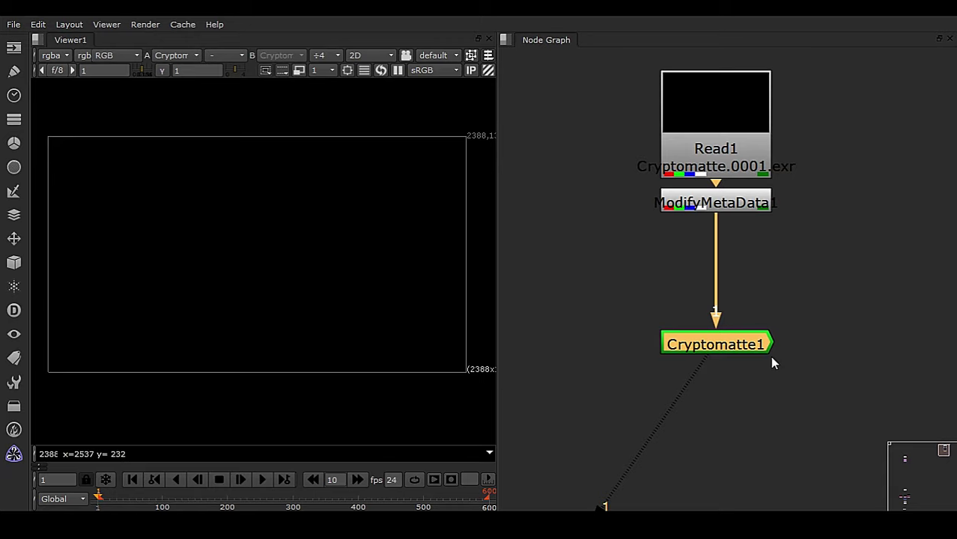
- Toggle Lock Layer Selection on and off in Cryptomatte1 so it reads layer Cryptomatte_
double_click(693, 341)
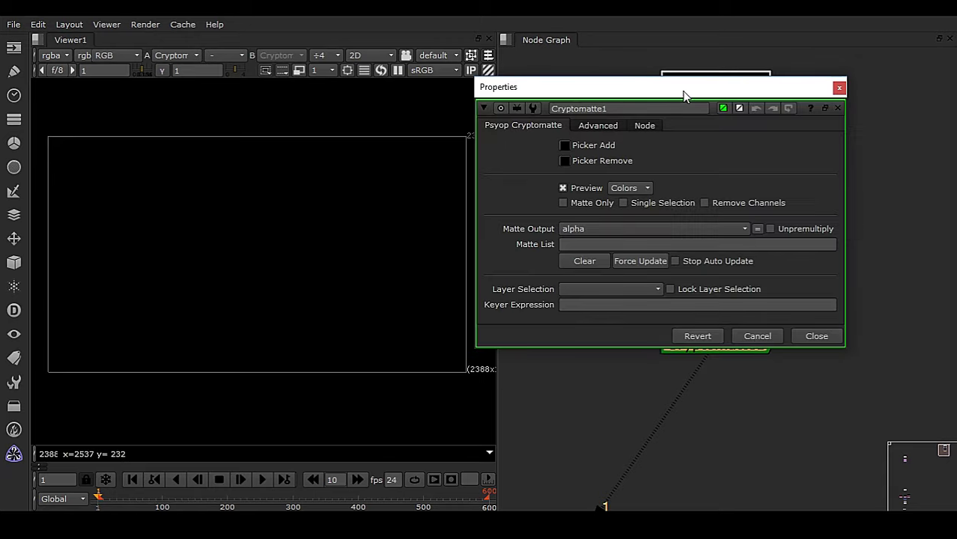
left_click_drag(683, 90, 690, 87)
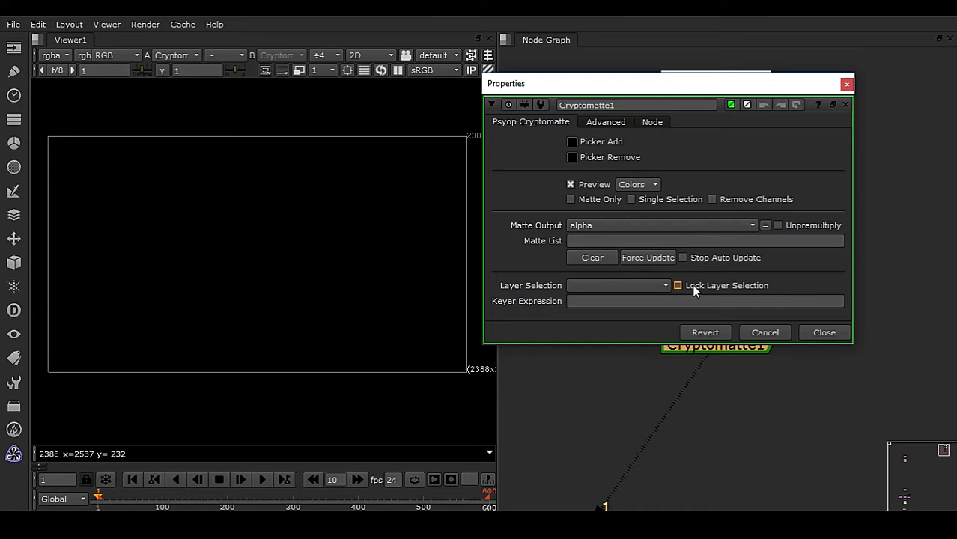
left_click(693, 291)
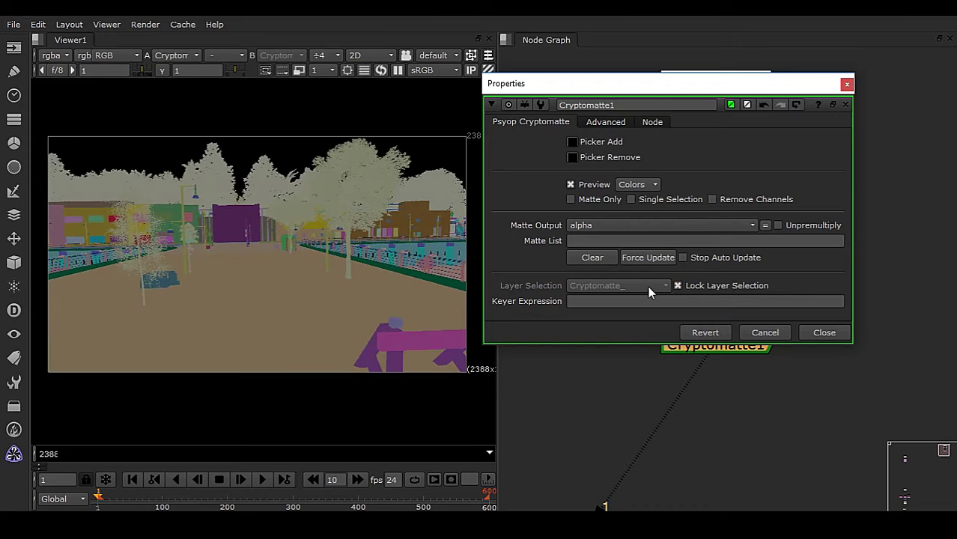
left_click(678, 285)
- Close Cryptomatte1's settings and create a second Cryptomatte node, Cryptomatte2
left_click(803, 333)
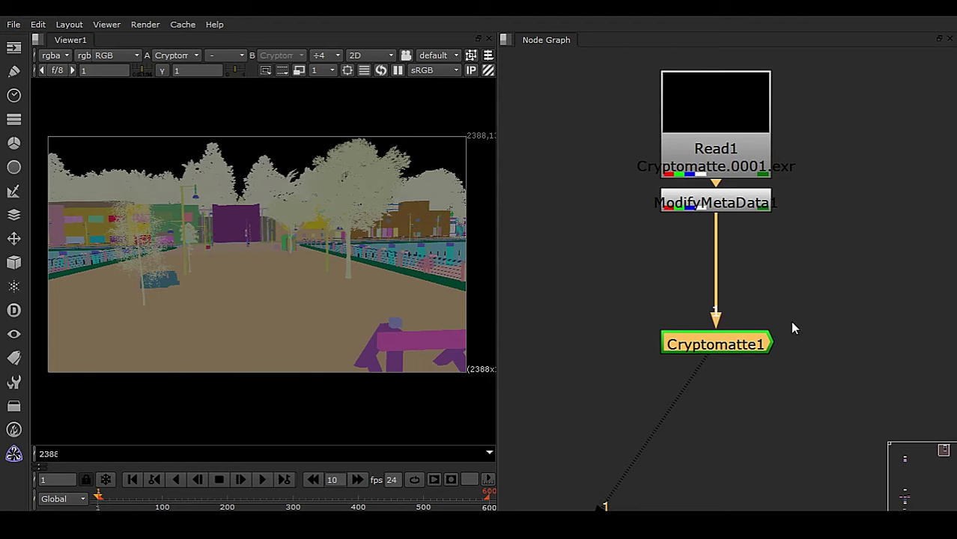
left_click(817, 263)
left_click(14, 454)
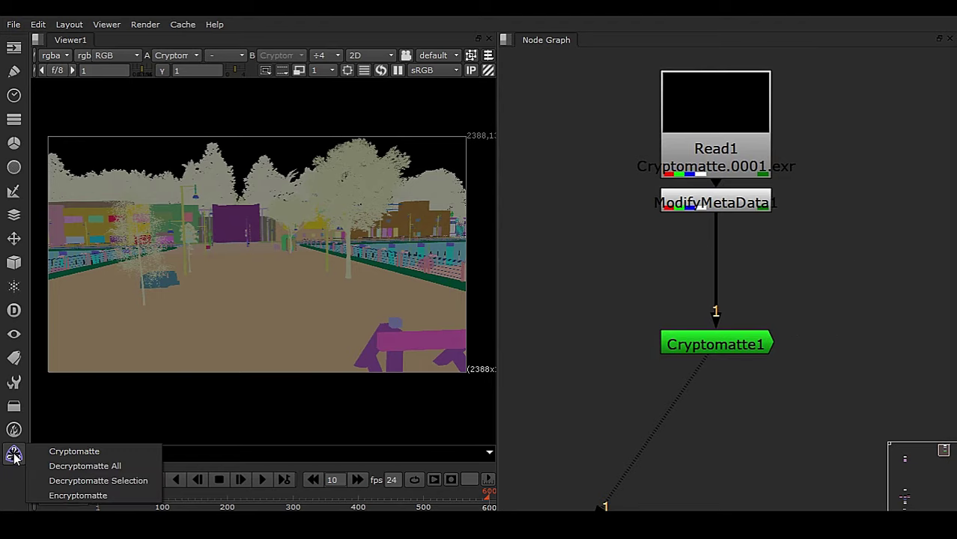
left_click(108, 452)
left_click(765, 186)
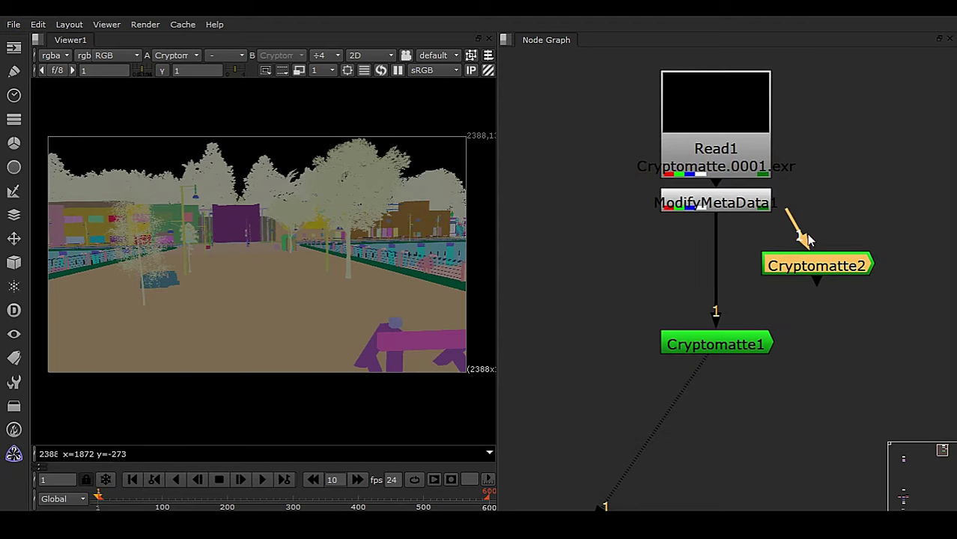
- Connect Cryptomatte2's input directly to Read1 and view its all-black output
middle_click_drag(774, 341, 663, 389)
left_click_drag(752, 312, 838, 302)
left_click_drag(775, 256, 647, 184)
left_click_drag(647, 183, 736, 133)
left_click(807, 303)
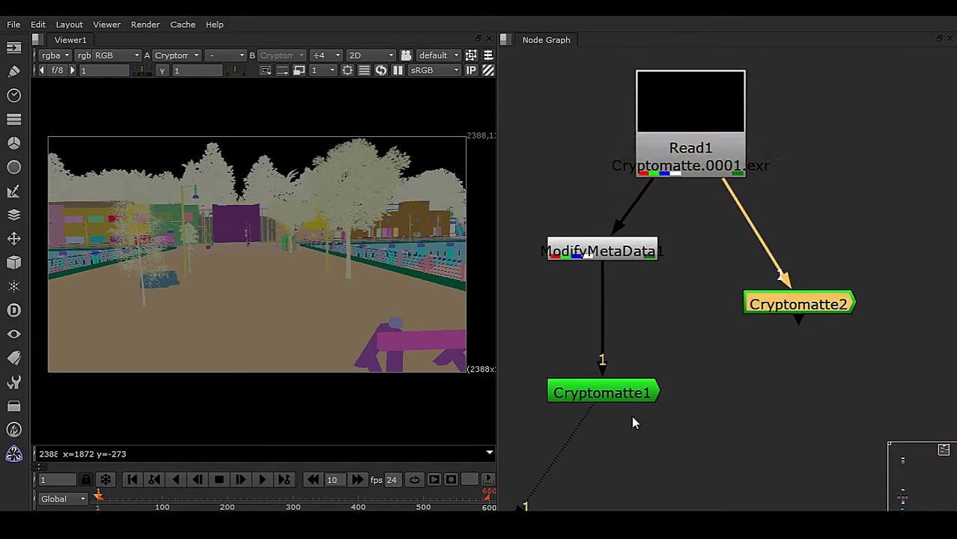
left_click(586, 419)
left_click_drag(581, 413, 746, 346)
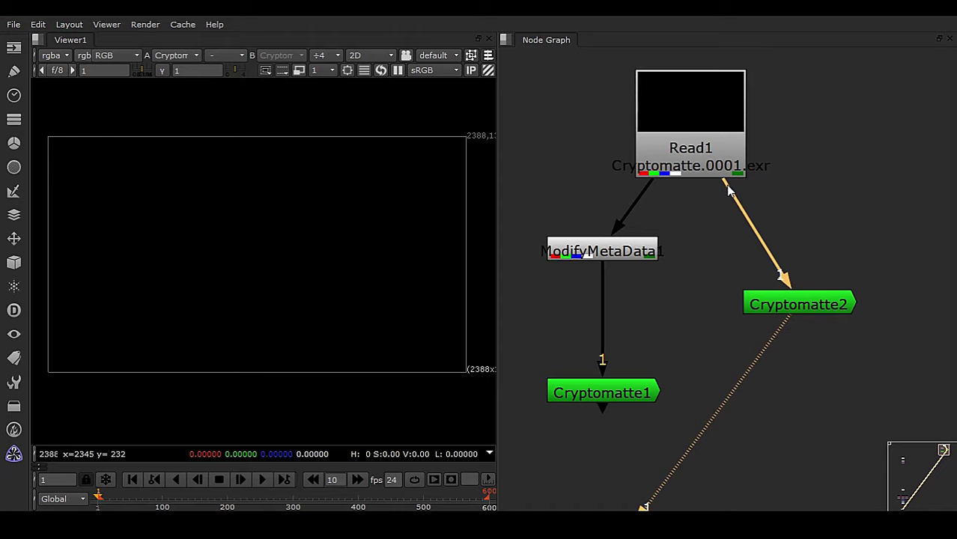
- Reconnect Cryptomatte2's input from Read1 to ModifyMetaData1 and reposition it
left_click_drag(728, 191, 616, 256)
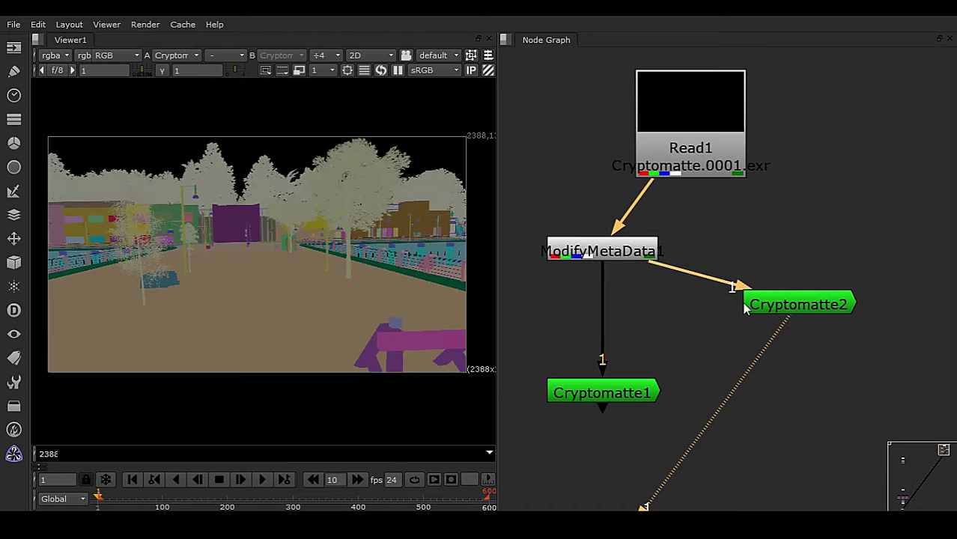
left_click_drag(810, 306, 826, 335)
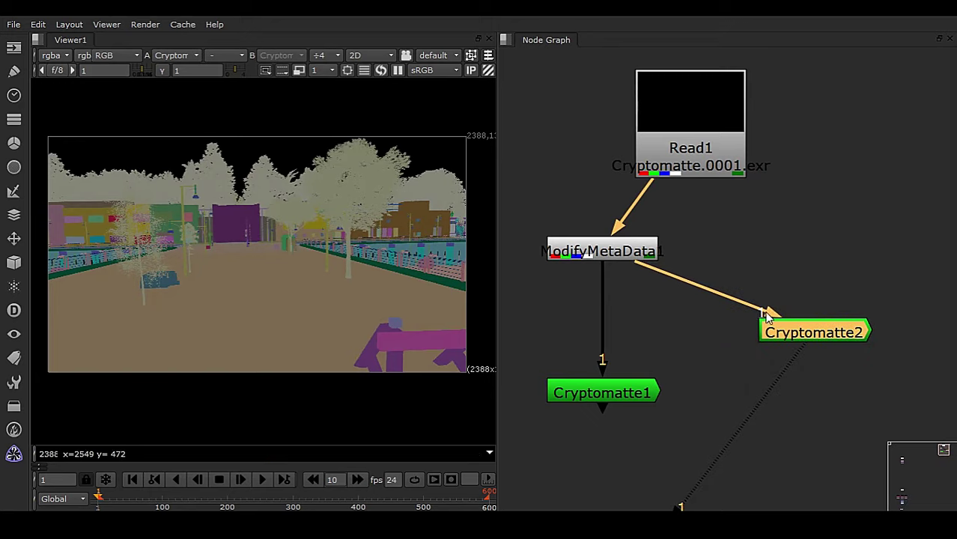
left_click_drag(829, 339, 842, 354)
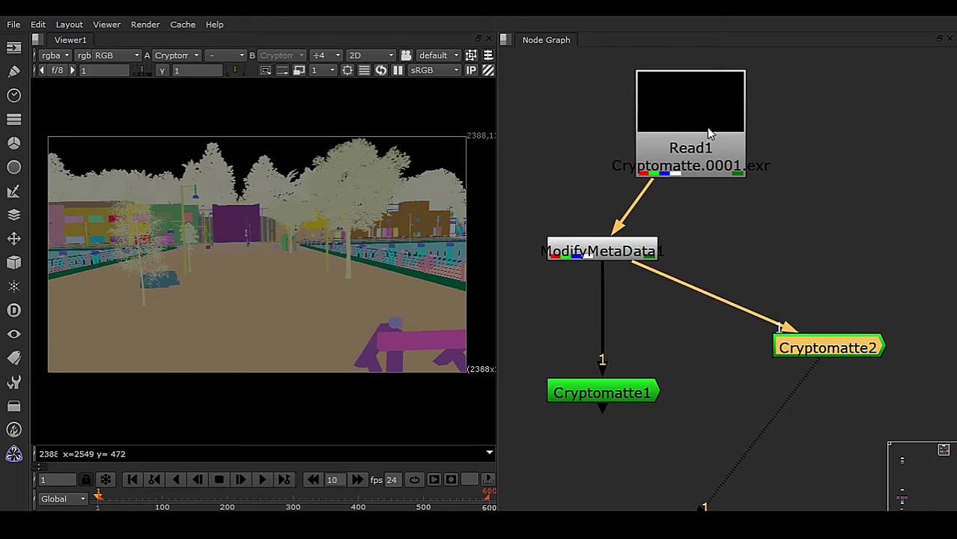
- Lay out ModifyMetaData1 under Read1, with Cryptomatte1 below-left and Cryptomatte2 below-right
left_click_drag(643, 256, 705, 261)
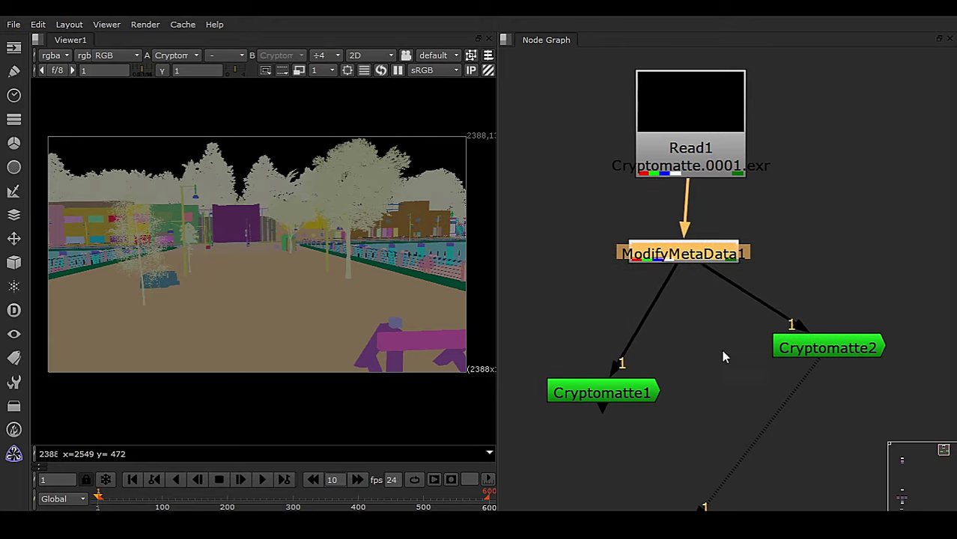
left_click_drag(640, 396, 629, 339)
left_click_drag(826, 348, 782, 346)
left_click_drag(715, 164, 704, 164)
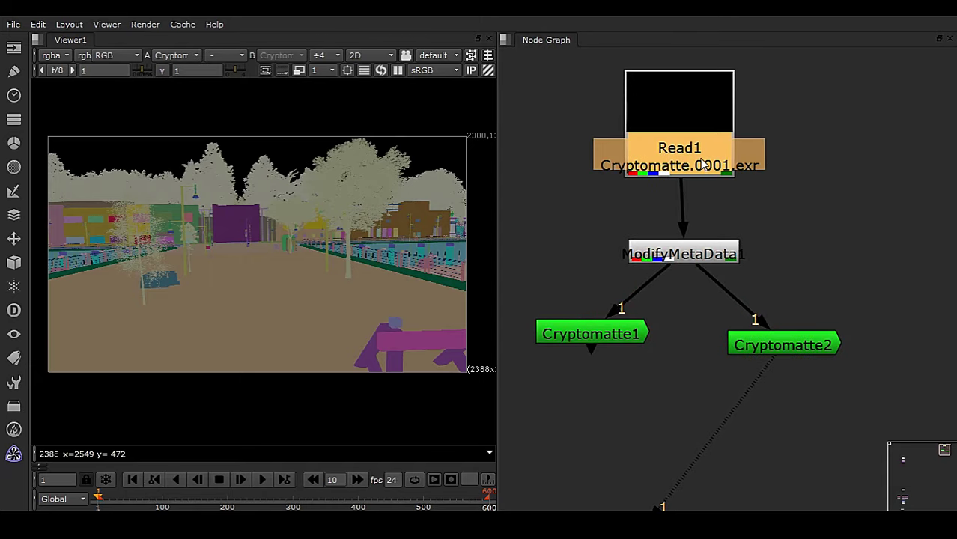
left_click_drag(715, 263, 713, 258)
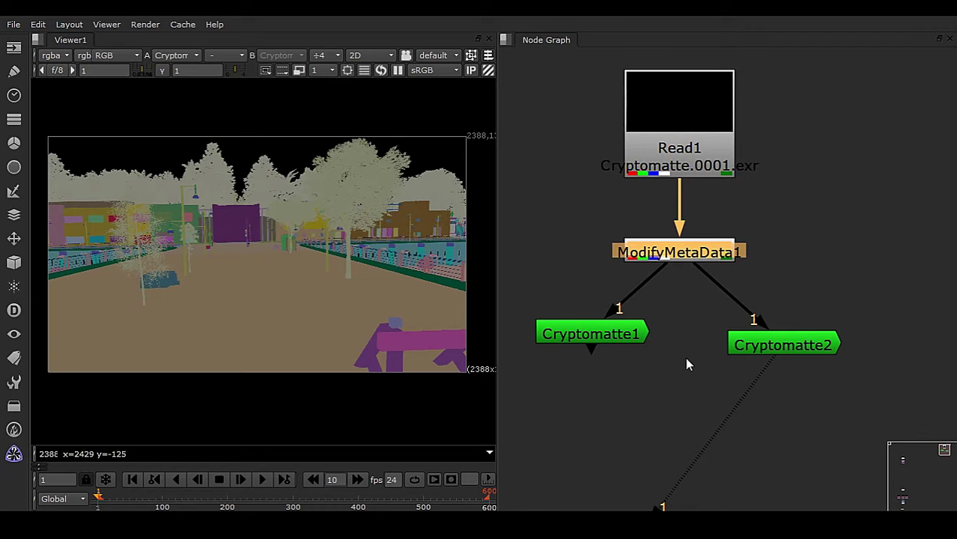
- Use Picker Add in Cryptomatte2 to add the yellow-black strips and the trees to the matte
double_click(791, 346)
left_click_drag(563, 198, 722, 152)
left_click(650, 199)
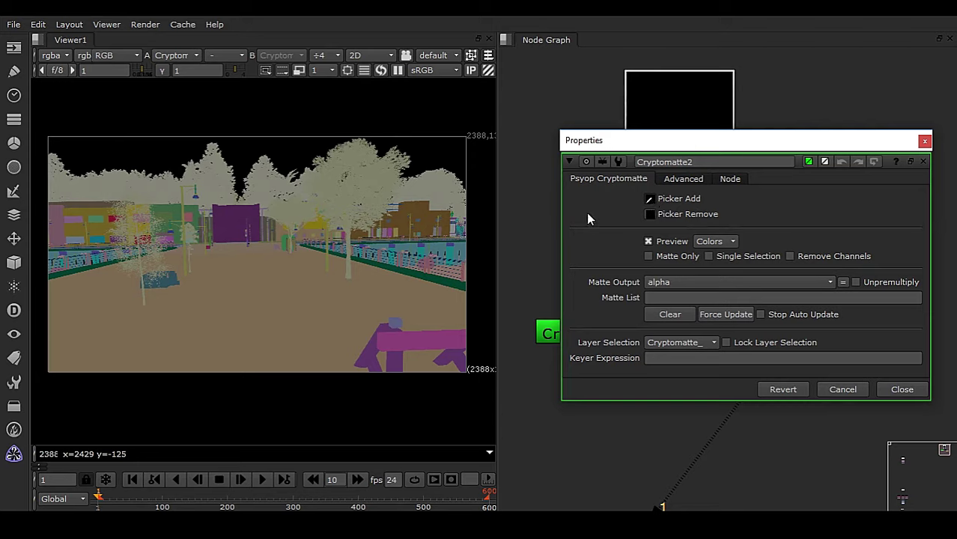
left_click(423, 339, "ctrl")
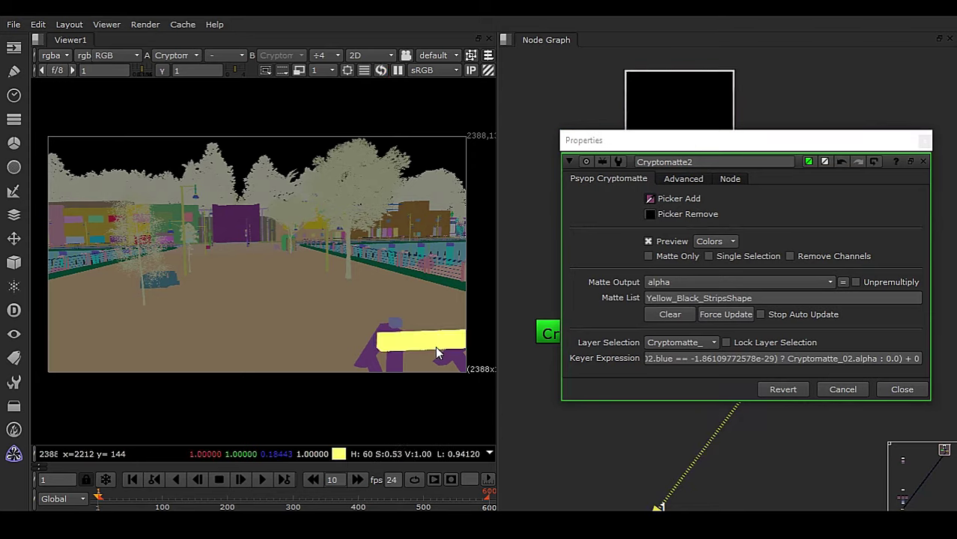
left_click(259, 180, "ctrl")
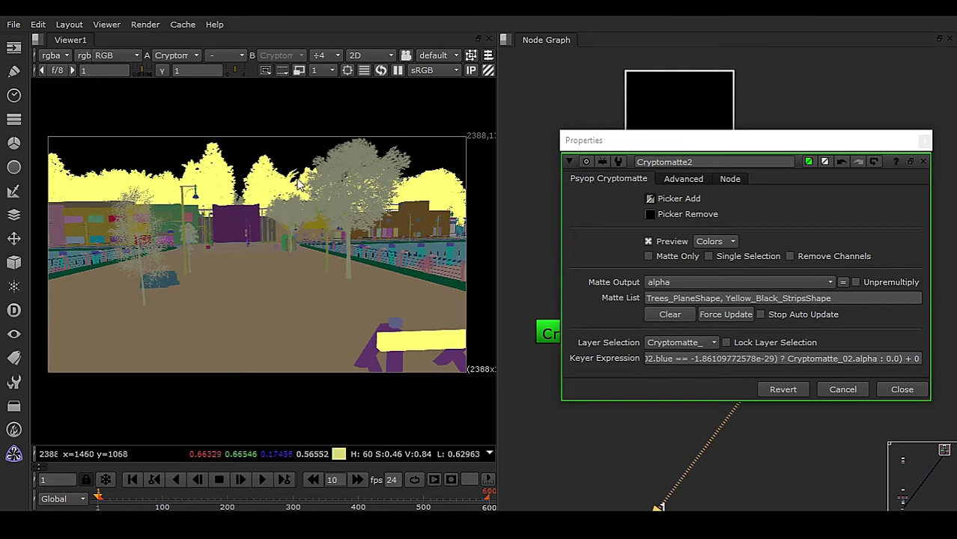
- Preview the alpha matte, switch the viewer back to RGB, and close Cryptomatte2's settings
left_click(121, 57)
left_click(124, 140)
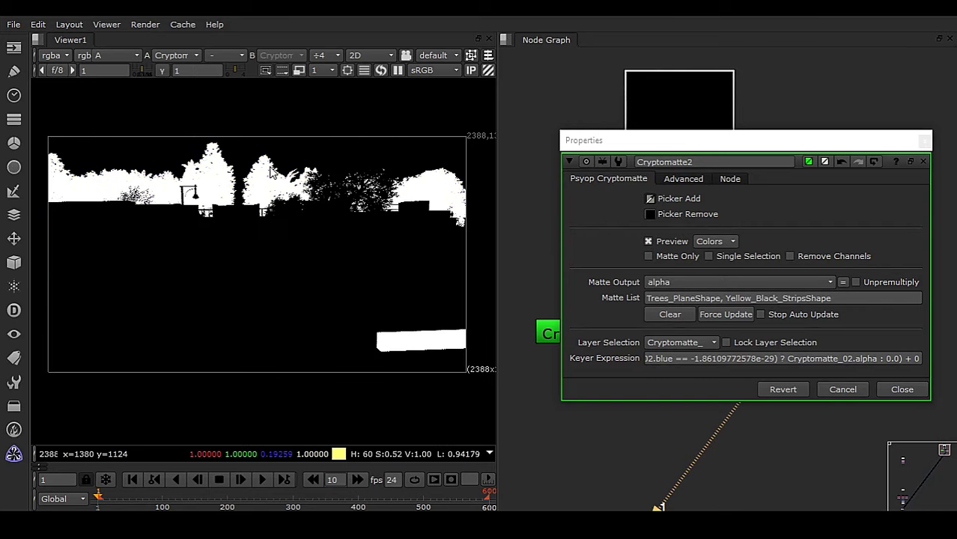
left_click(122, 55)
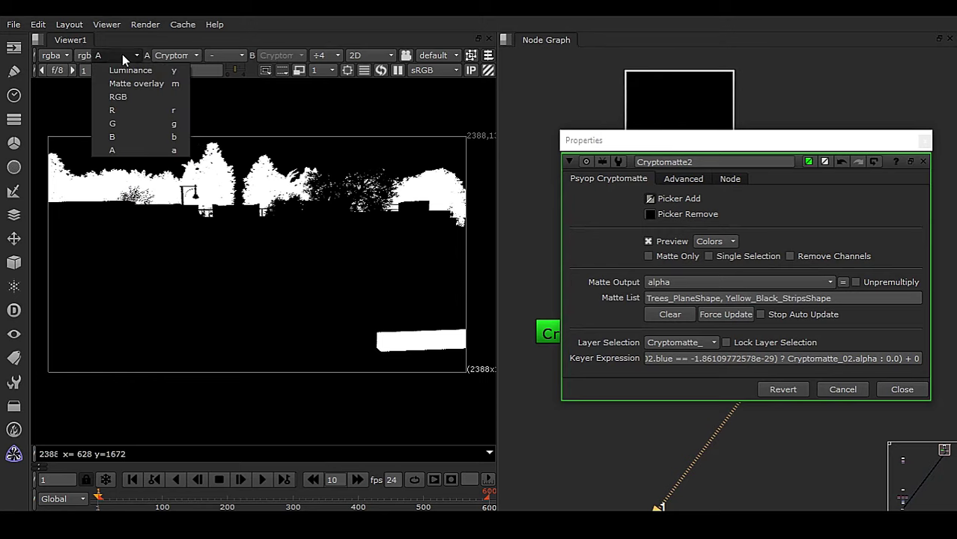
left_click(122, 97)
left_click(902, 390)
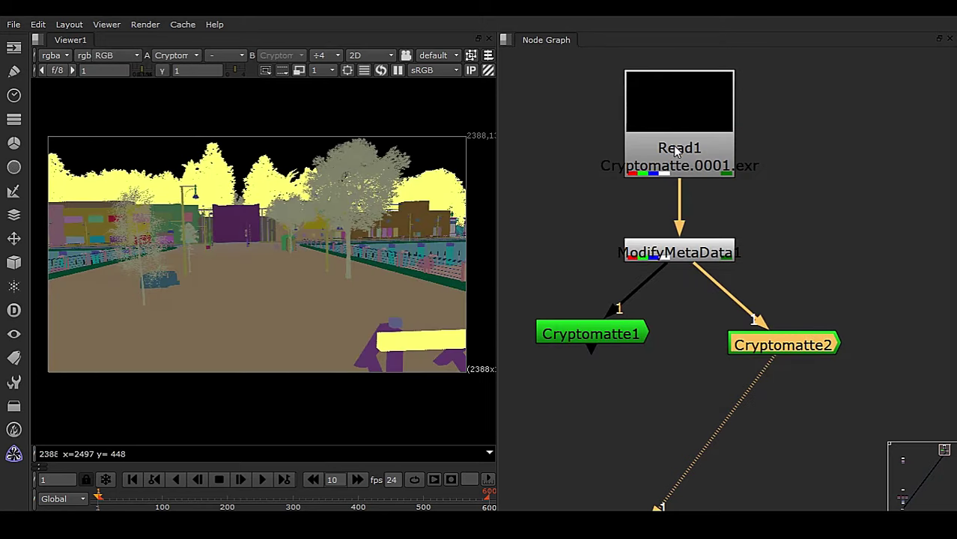
left_click(677, 116)
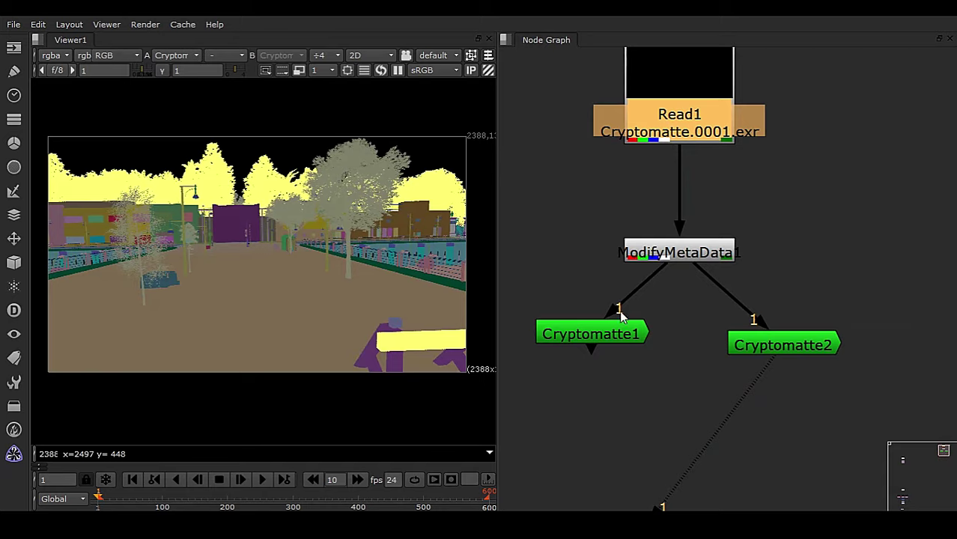
left_click_drag(629, 340, 629, 345)
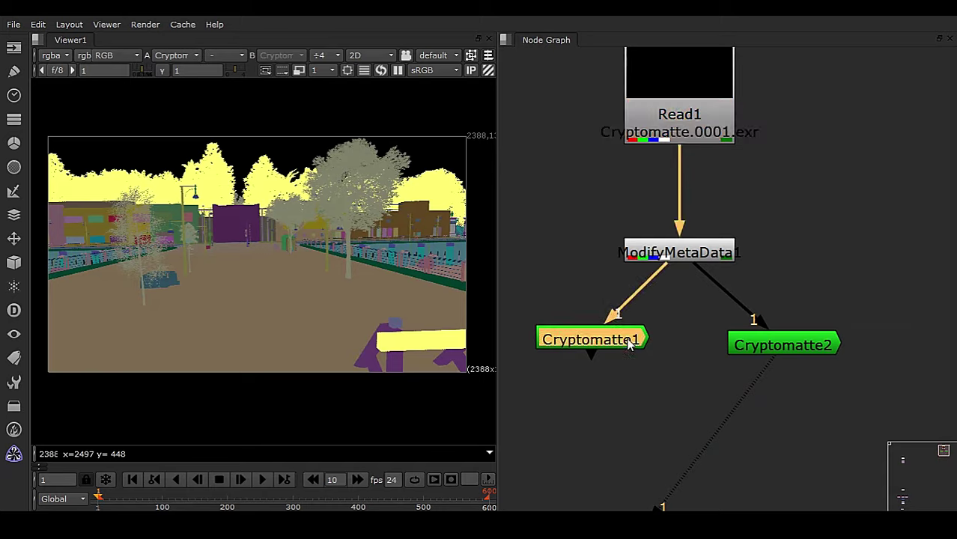